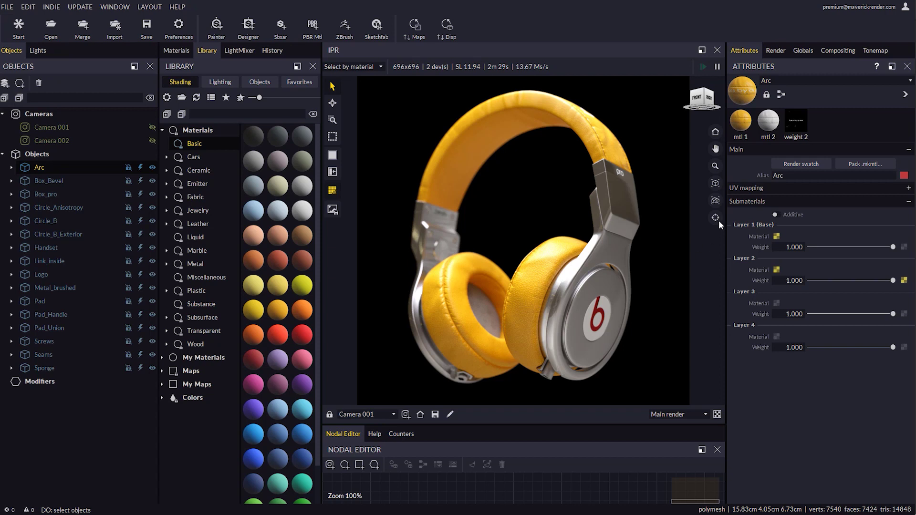
- Switch the right-hand panel to the Compositing tab to show the AOV and render set options
click(826, 50)
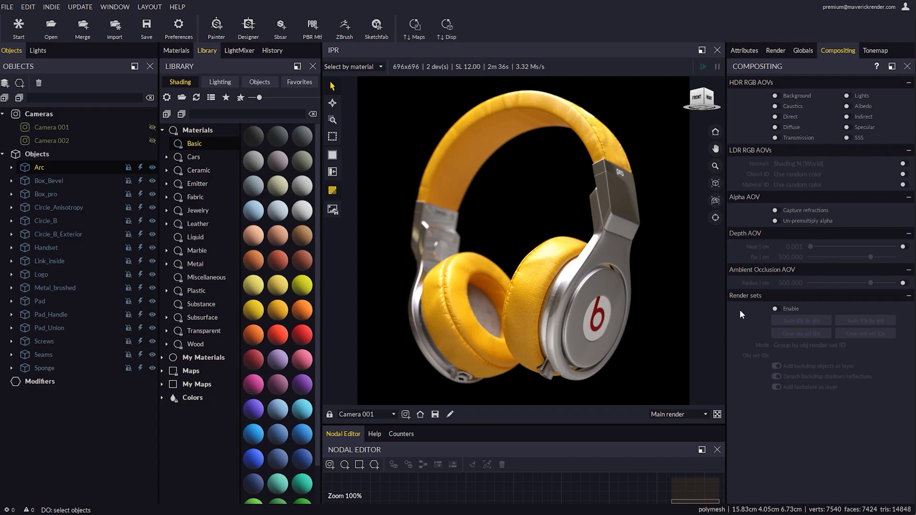
- Group the headband parts into Group 001 and the ear cushions into Group 002, then hide the cushions
drag(496, 227, 541, 225)
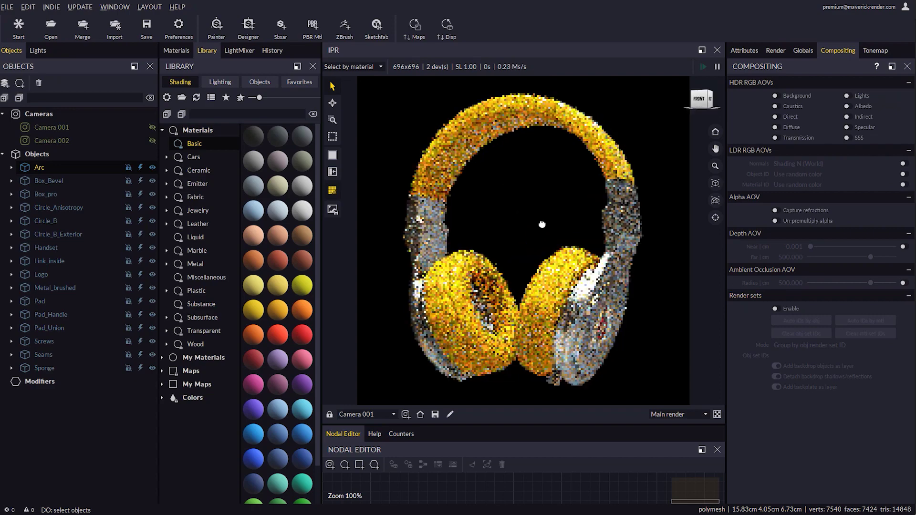
ctrl+click(43, 355)
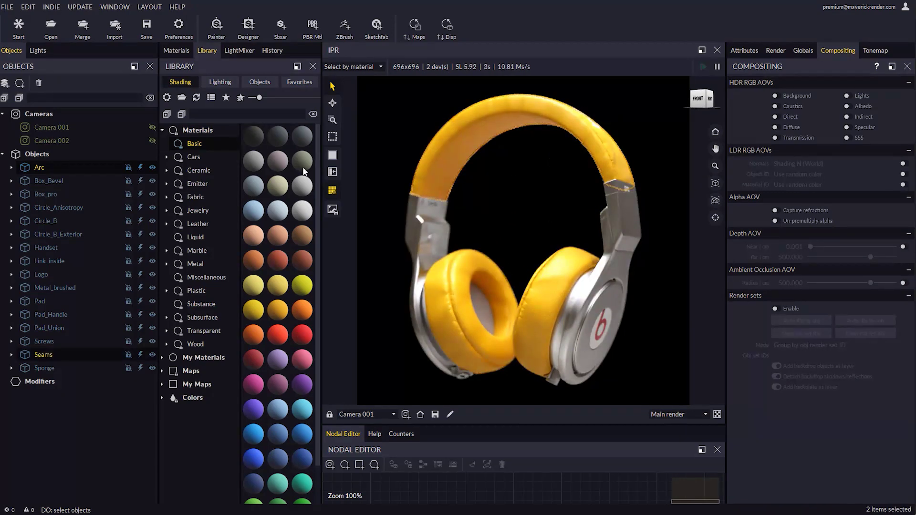
click(5, 82)
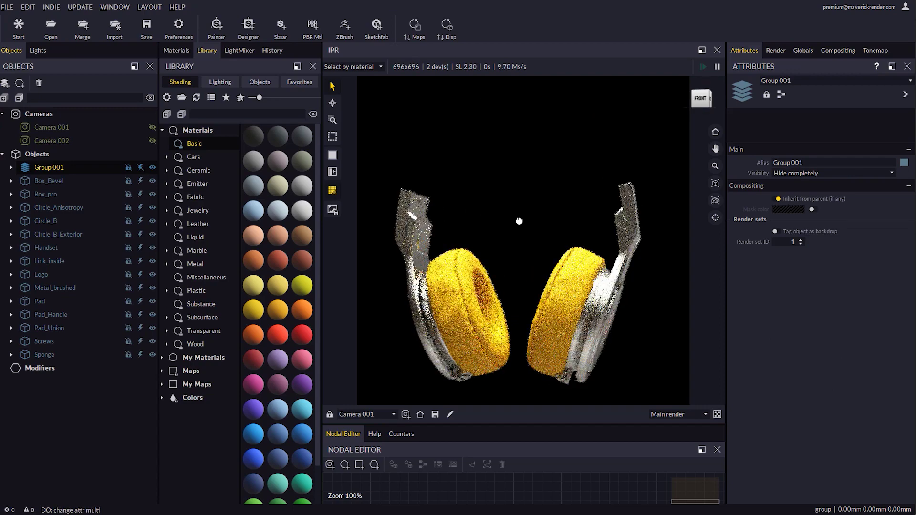
click(496, 304)
key(ctrl+g)
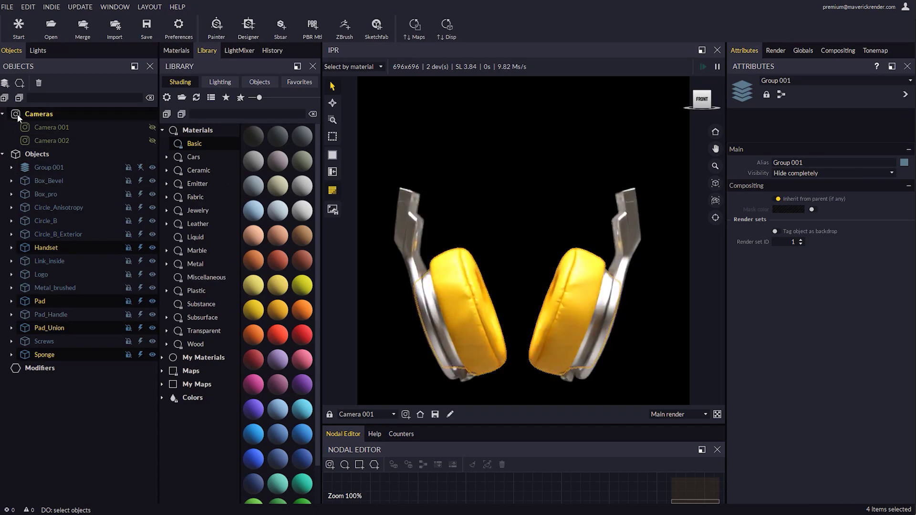
click(140, 181)
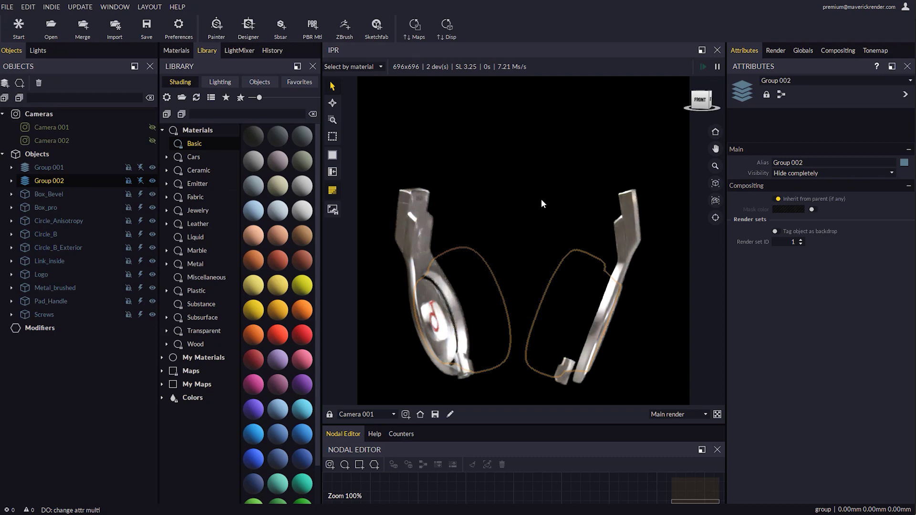
- Group the arms and the logo caps, moving Link_inside into Group 003
click(615, 229)
key(ctrl+g)
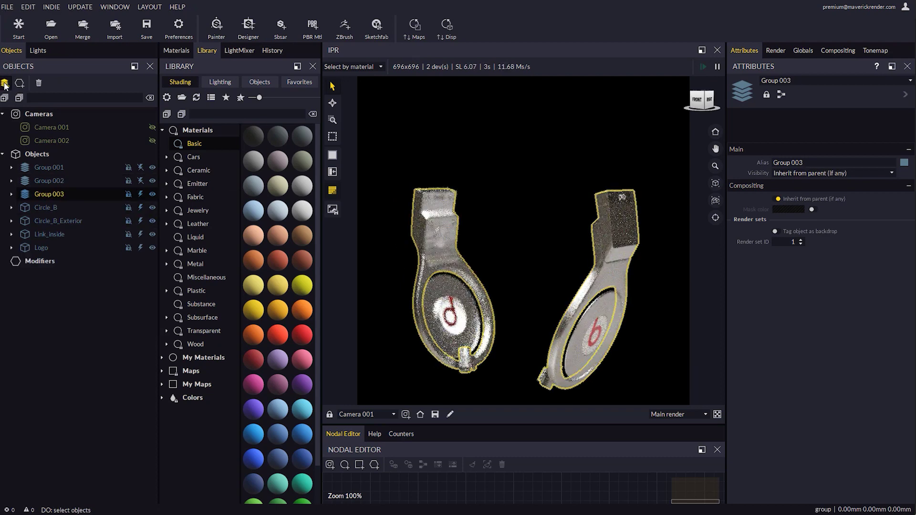
click(152, 193)
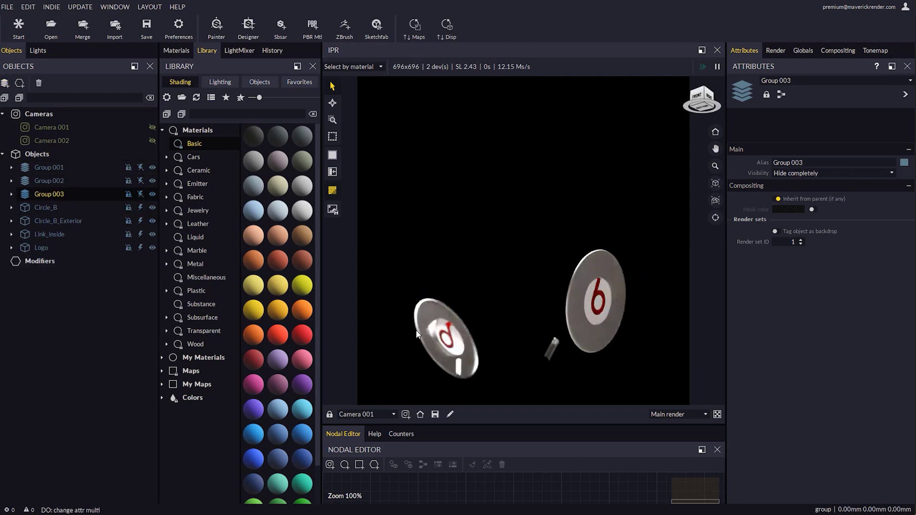
drag(659, 245, 576, 329)
key(ctrl+g)
click(50, 219)
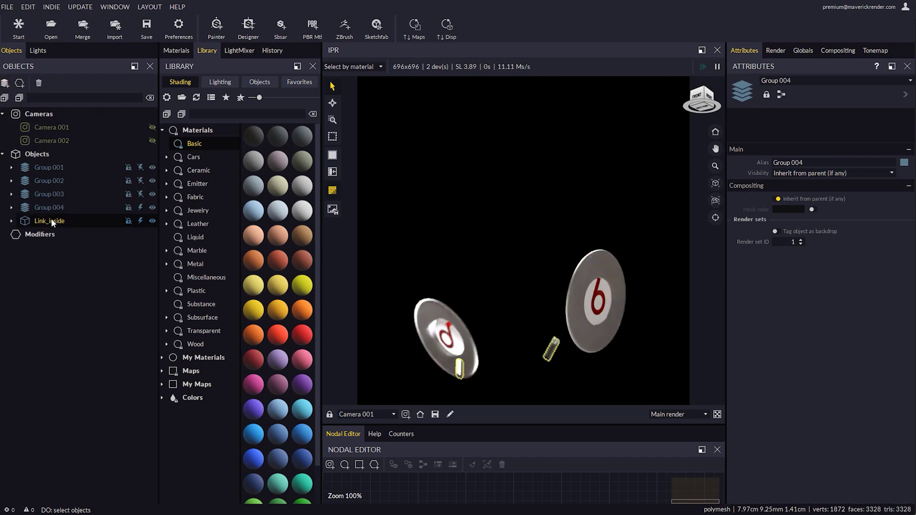
drag(51, 219, 61, 193)
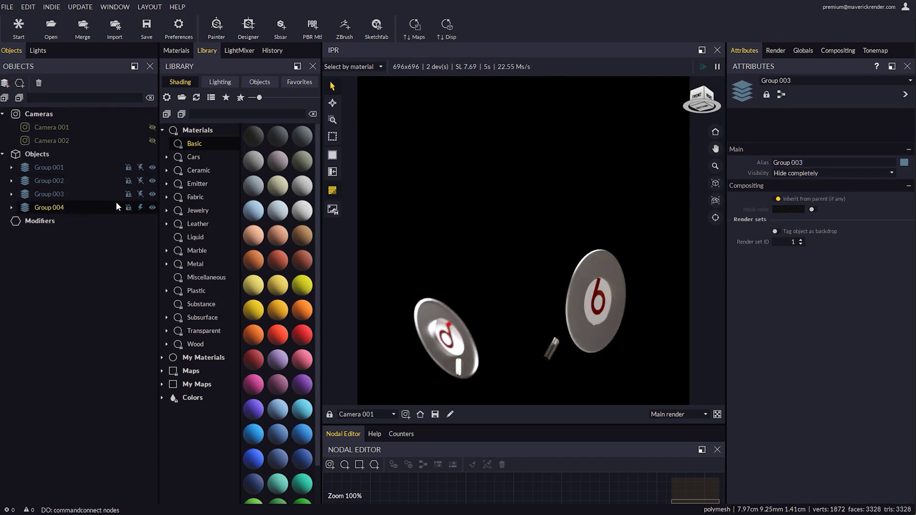
- Make Groups 001 to 004 all visible in the render again
click(141, 206)
click(140, 194)
click(141, 180)
click(140, 167)
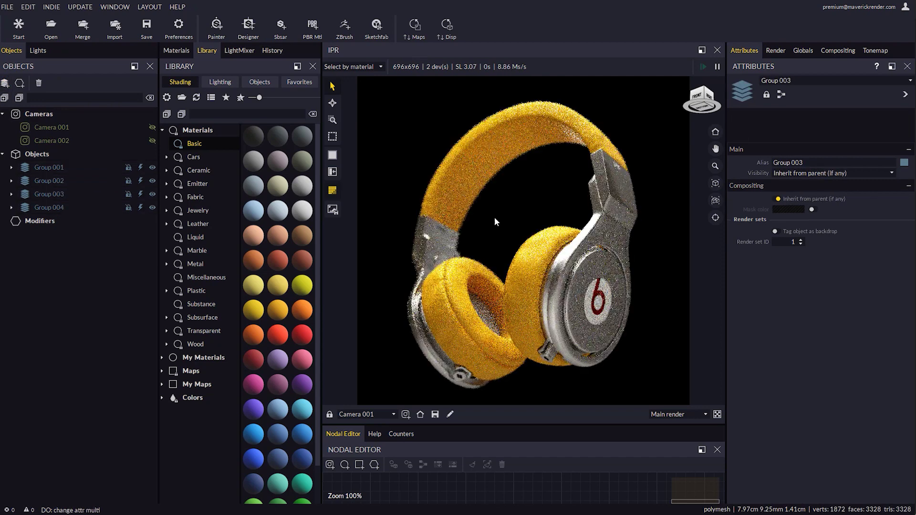
- Leave Group 001 at render set ID 1 and raise Groups 002, 003, 004 to IDs 2, 3, 4
click(61, 167)
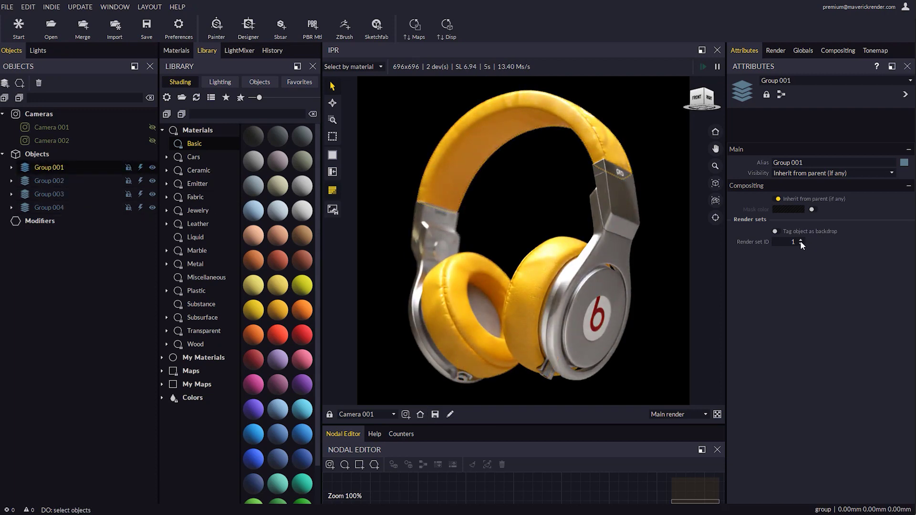
click(46, 180)
click(800, 240)
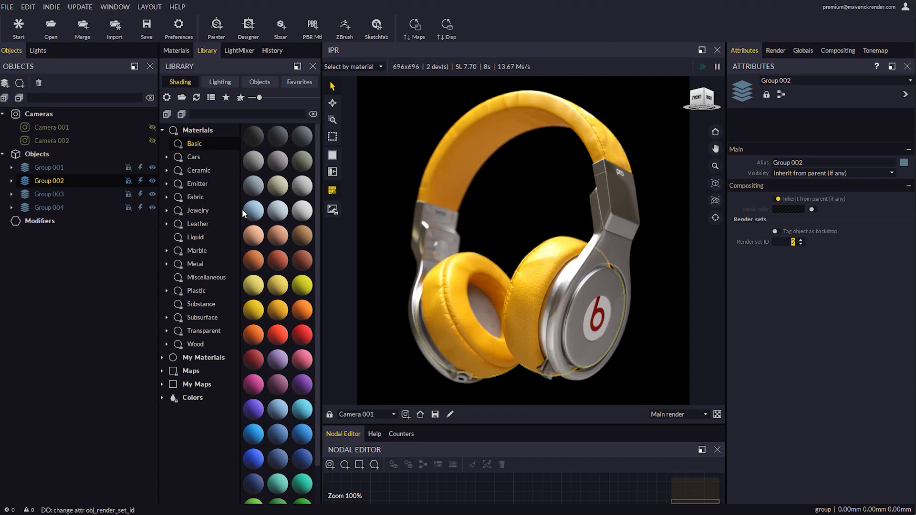
click(53, 194)
click(801, 240)
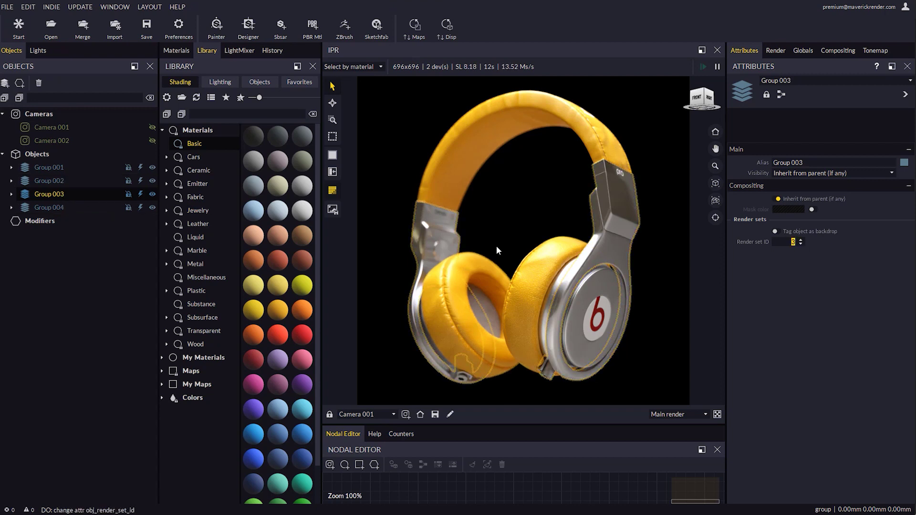
click(67, 207)
click(801, 240)
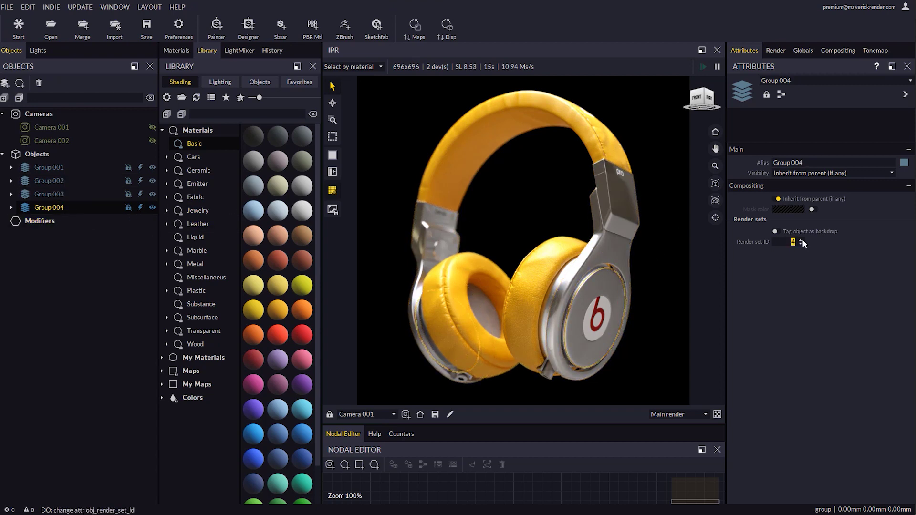
- Enable render sets with Obj set IDs 'All', and turn off the backdrop-object and backplate layers
click(837, 51)
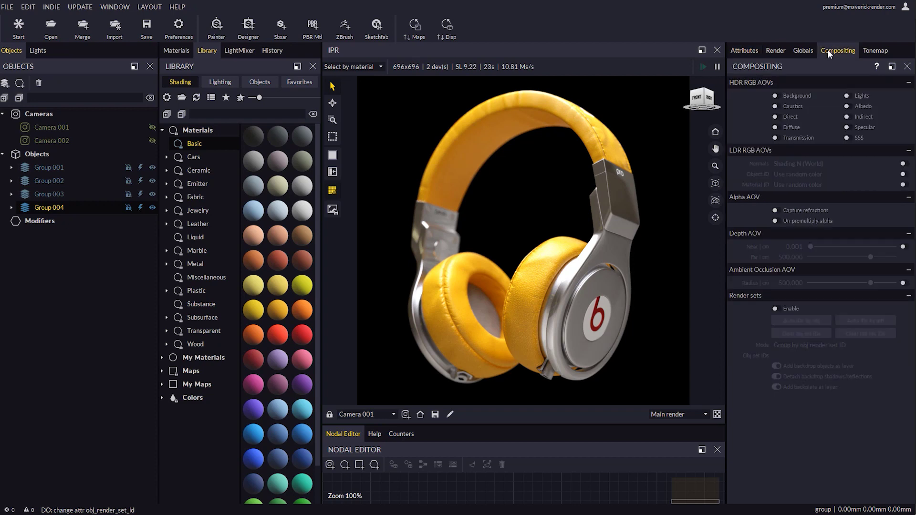
click(775, 309)
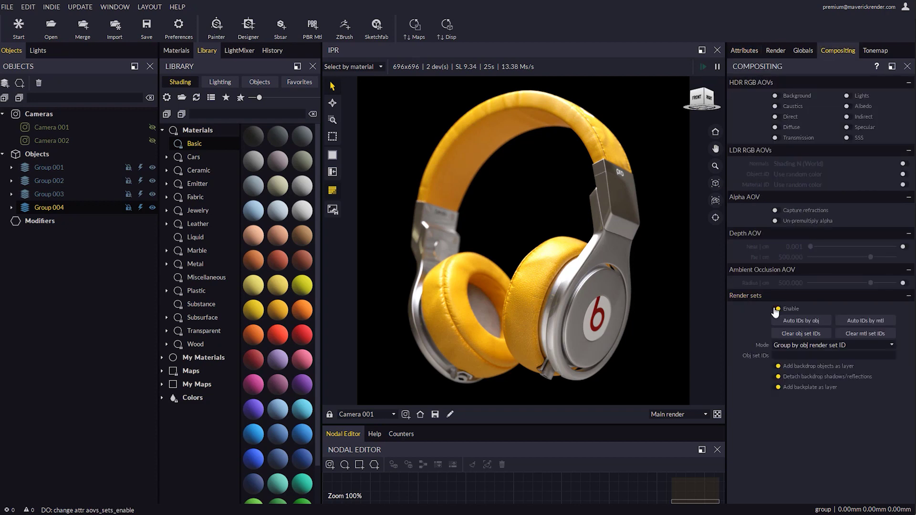
click(814, 366)
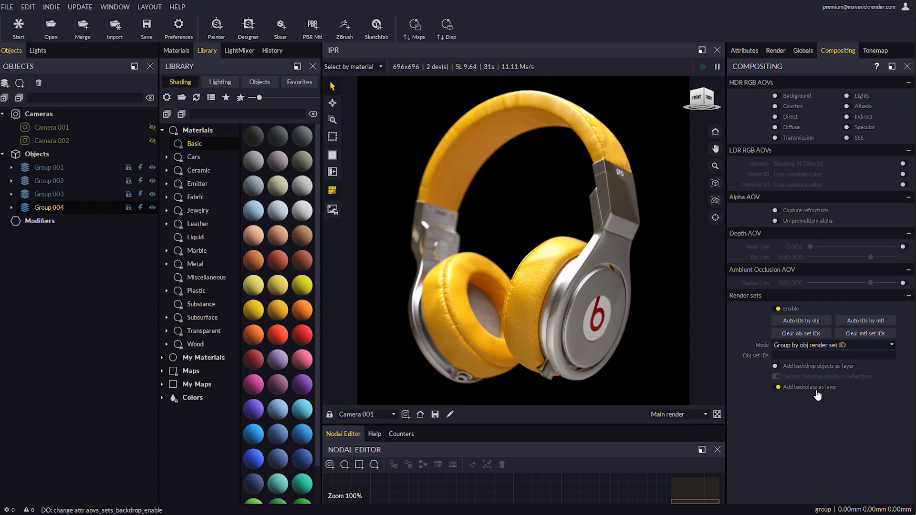
click(793, 387)
text(All)
key(Return)
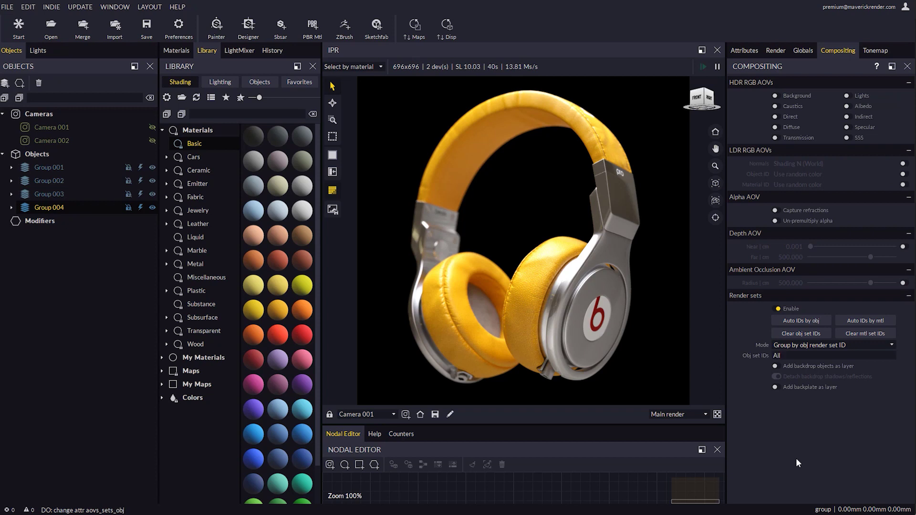
- Set the turntable Rotation to 180° and the Start angle to -15.650, previewing the animation
click(773, 51)
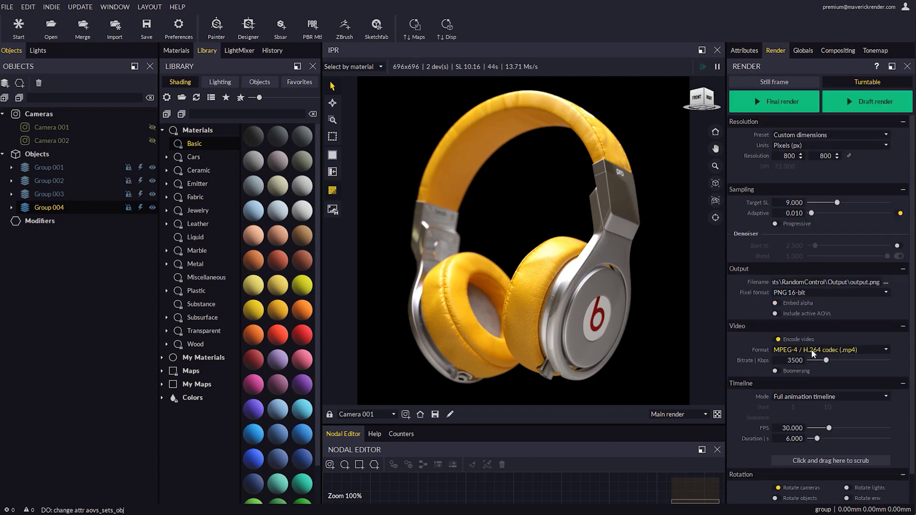
scroll(899, 410, down, 2)
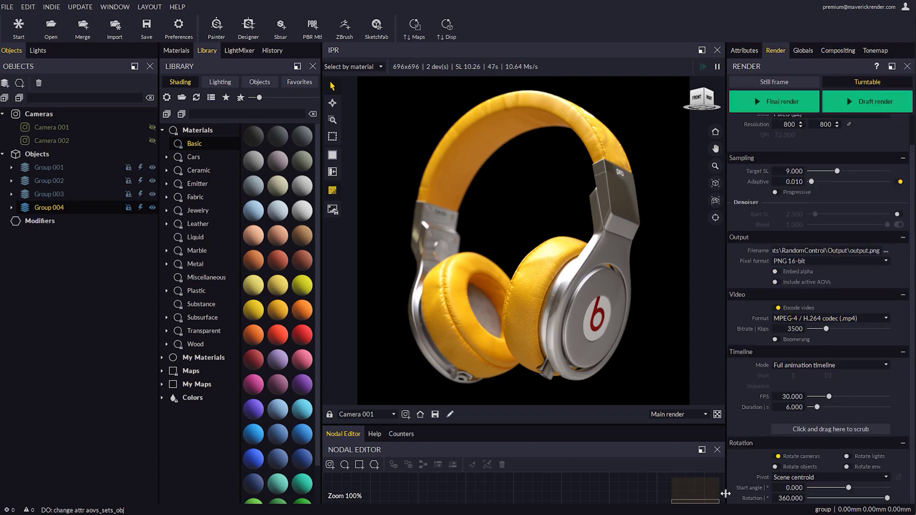
drag(779, 432, 759, 450)
click(867, 498)
drag(848, 487, 846, 488)
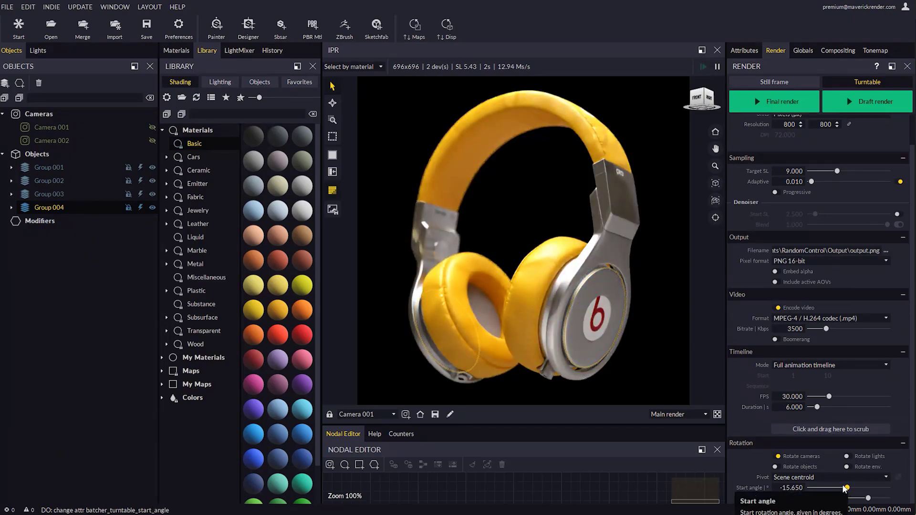
drag(806, 430, 896, 432)
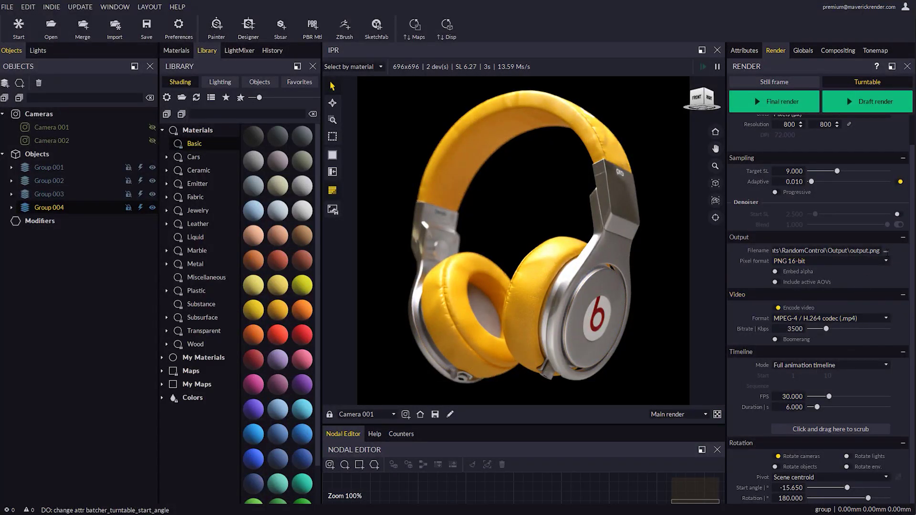
- Create a Turntable folder in the output directory and set the output filename to Headphone.png inside it
click(885, 251)
right_click(137, 166)
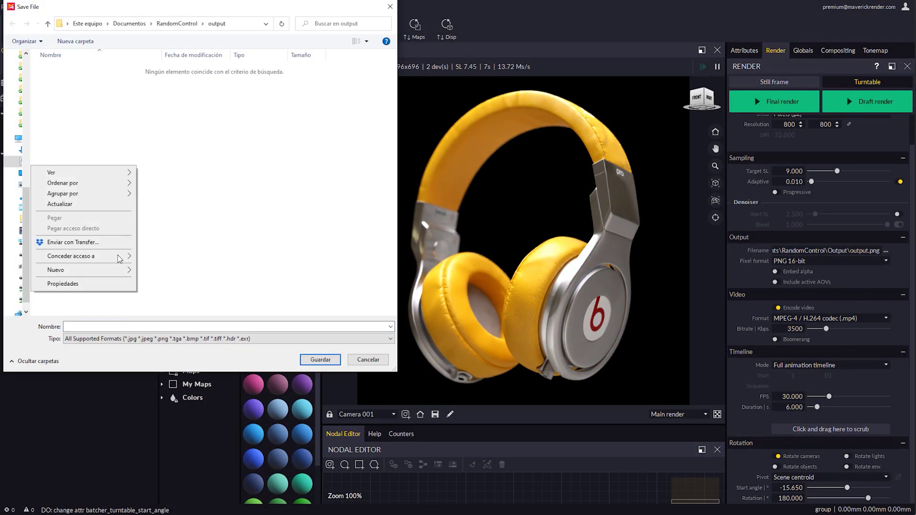
mouse_move(96, 269)
click(160, 270)
text(Turntable)
key(Return)
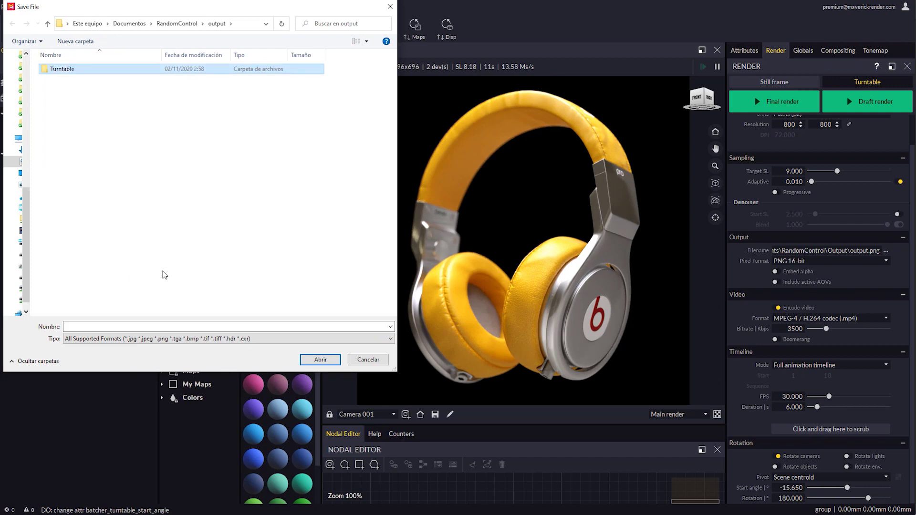
key(Return)
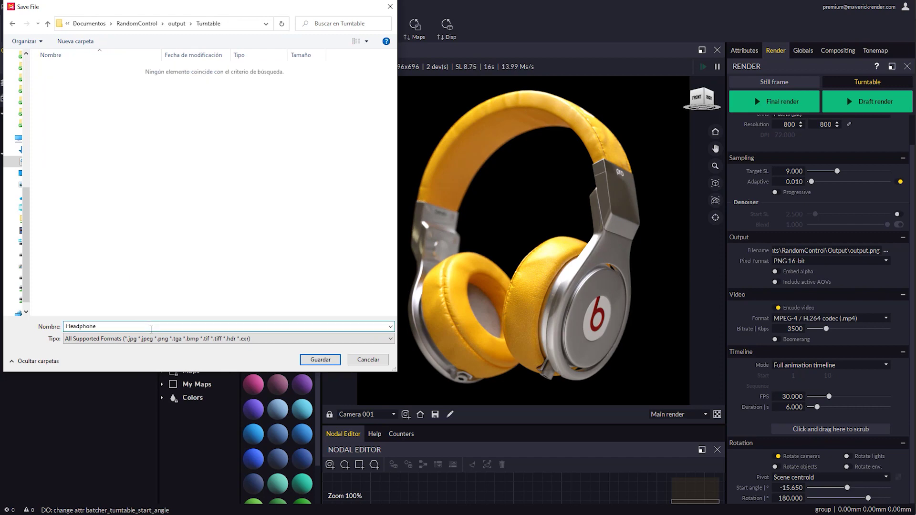
key(Return)
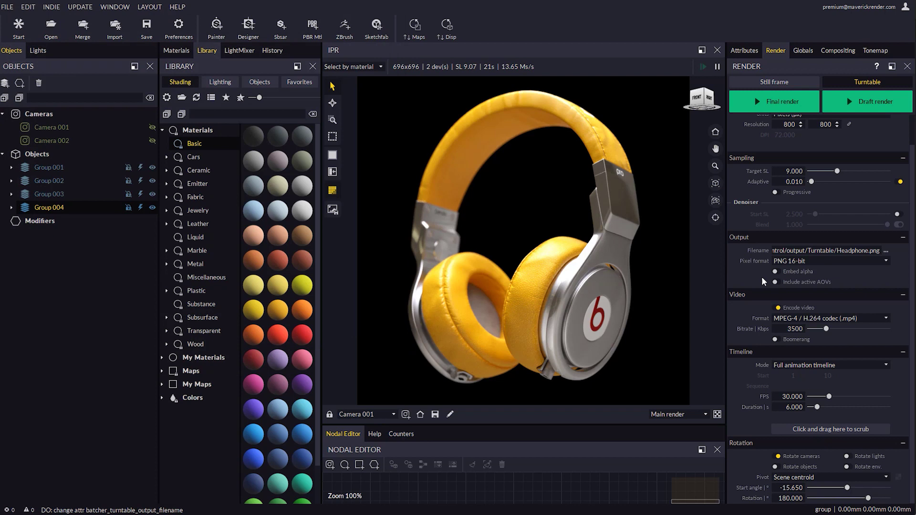
click(809, 262)
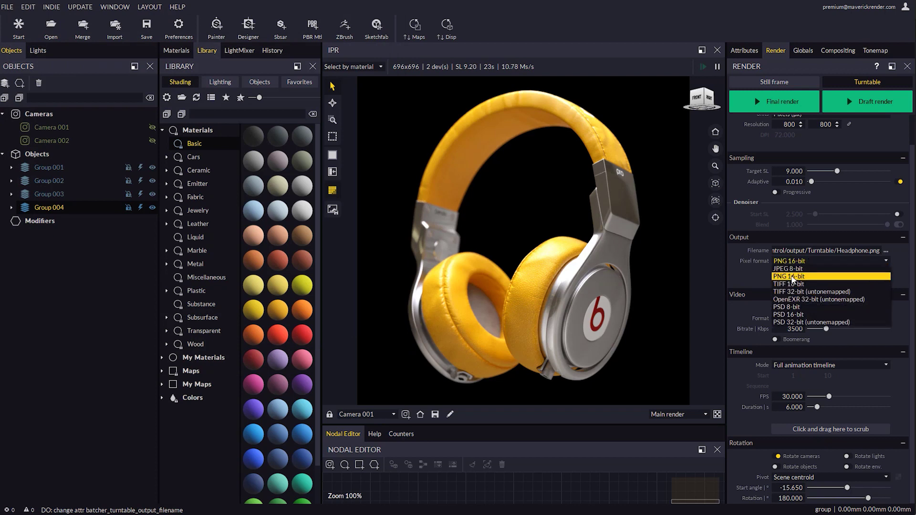
- Keep PNG 16-bit output with embedded alpha and turn off video encoding
click(789, 277)
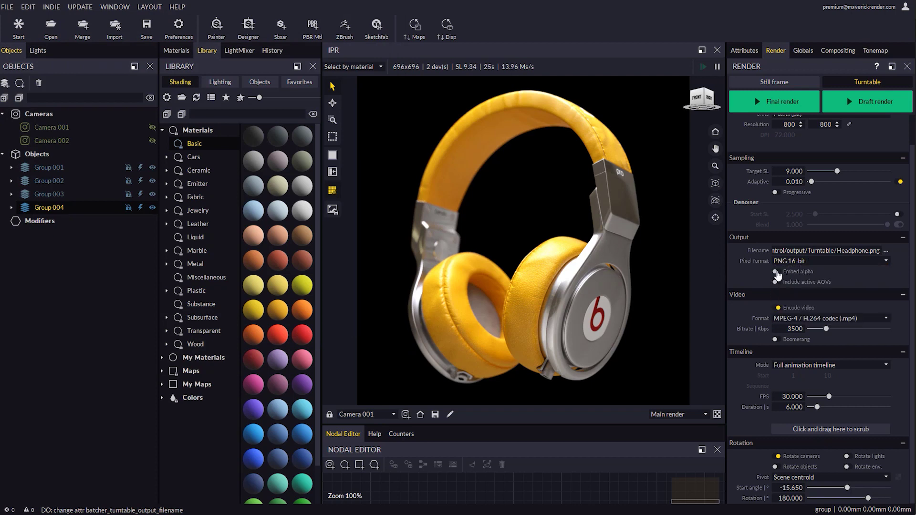
click(778, 273)
click(778, 308)
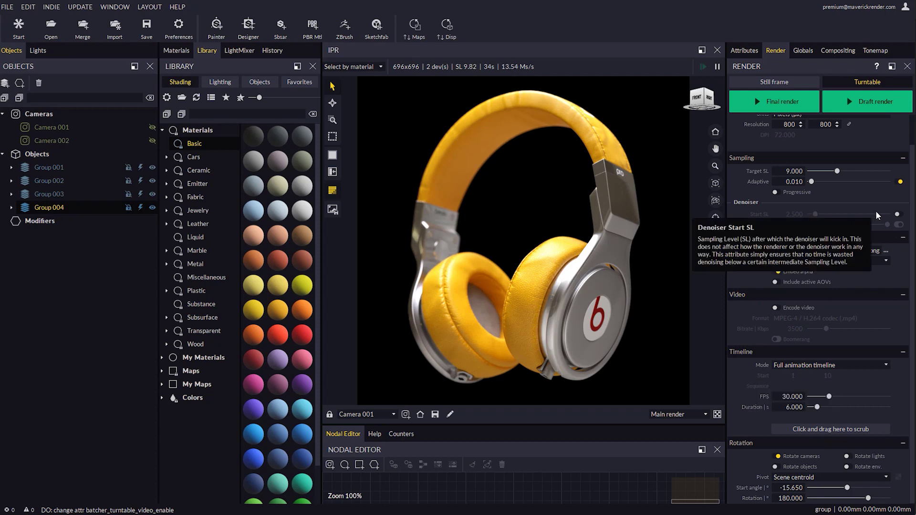
- Enable the denoiser and set Target SL to 8.000
scroll(889, 175, up, 1)
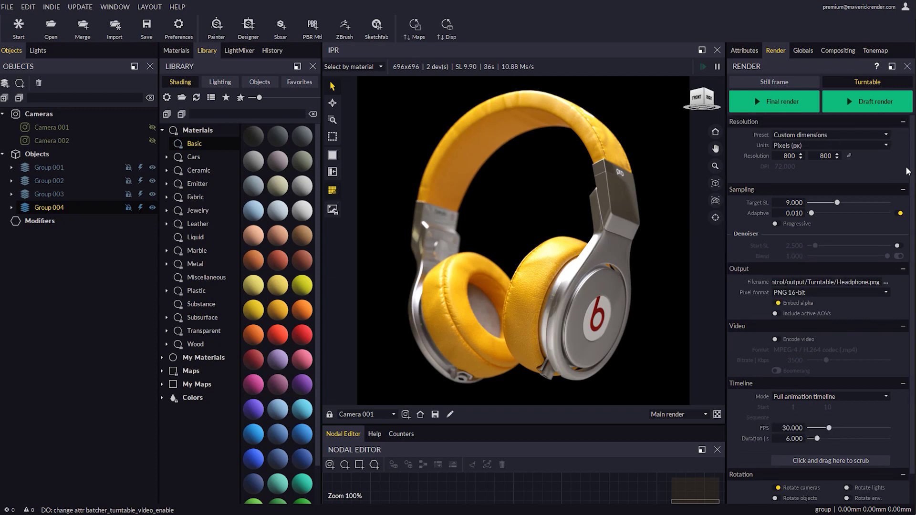
click(897, 245)
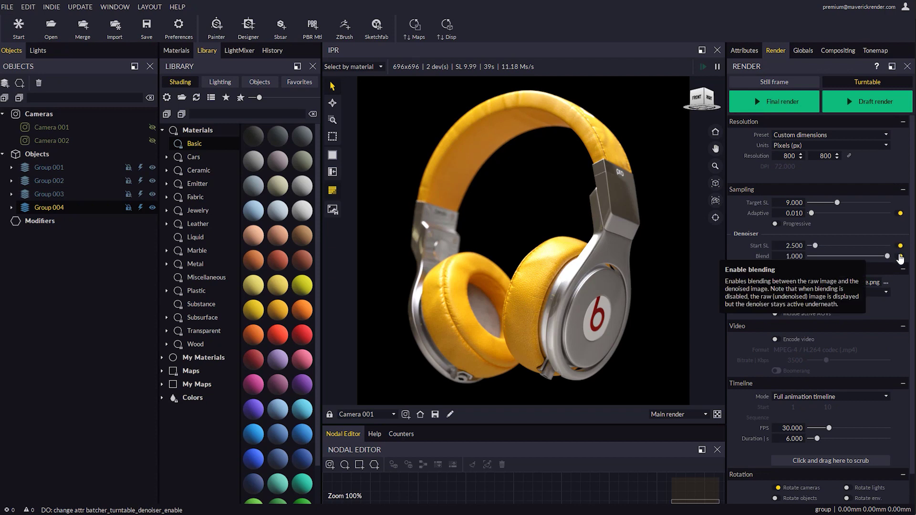
double_click(794, 202)
text(8)
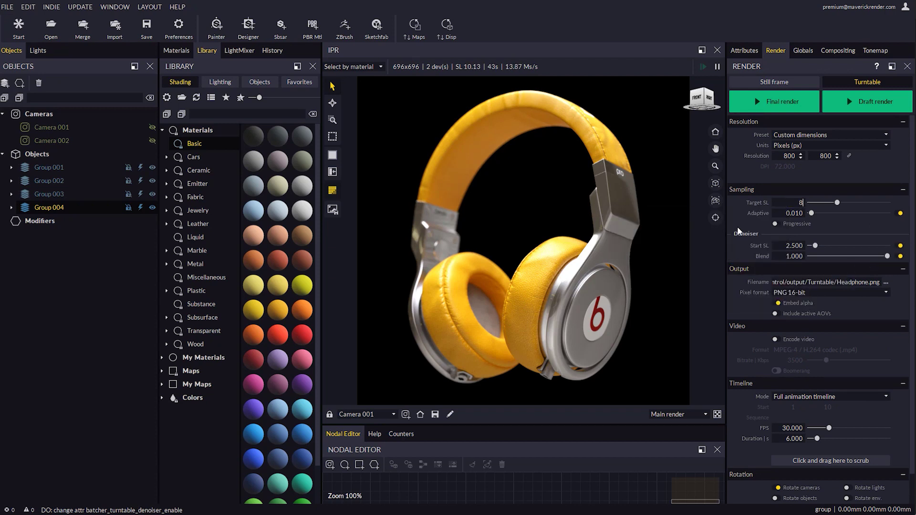
key(Return)
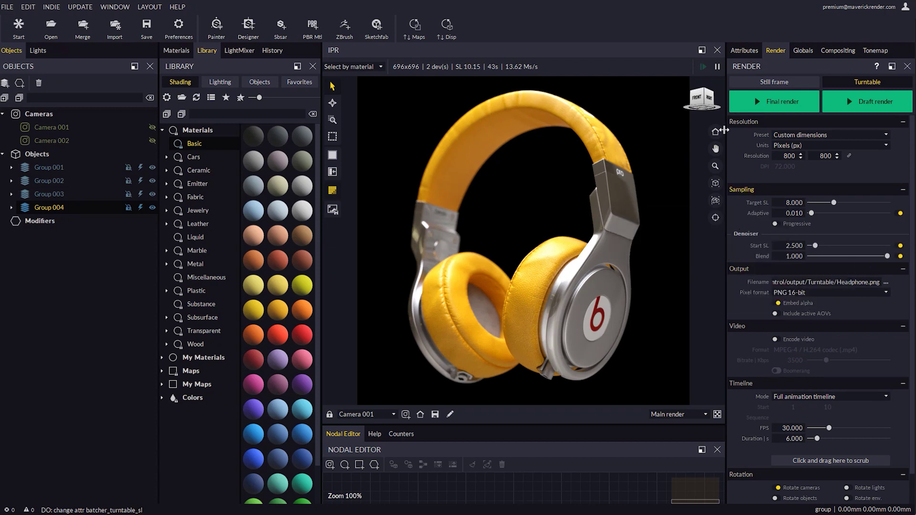
- Start the final turntable render from the Turntable tab
click(784, 104)
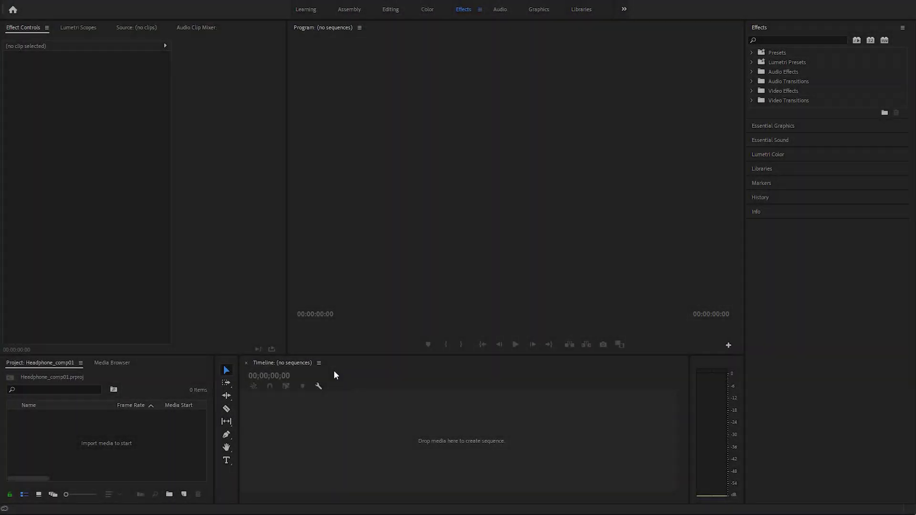
- Import the ID001 and ID002 PNG frames as image sequences
double_click(88, 441)
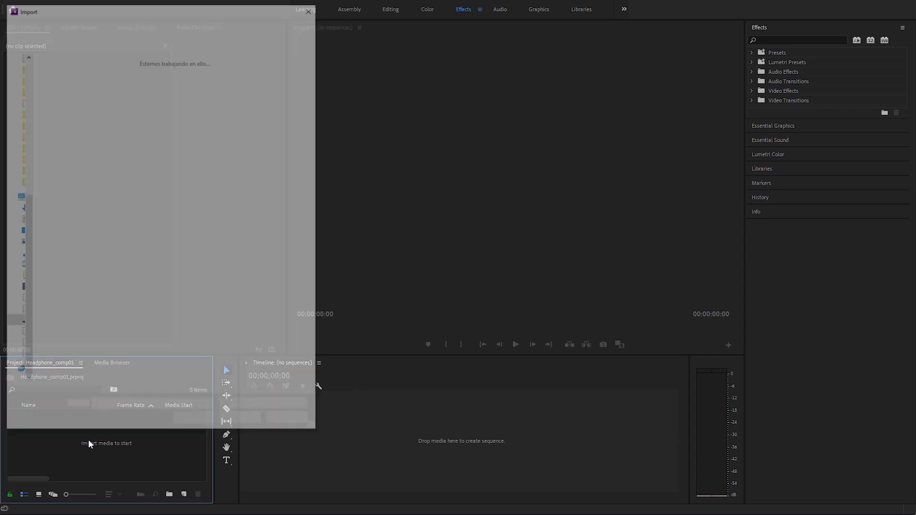
click(85, 24)
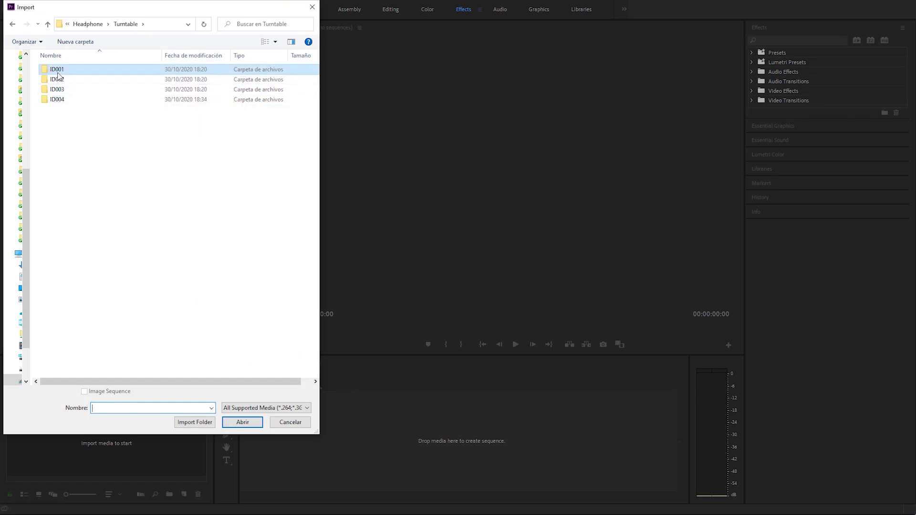
double_click(60, 73)
click(64, 81)
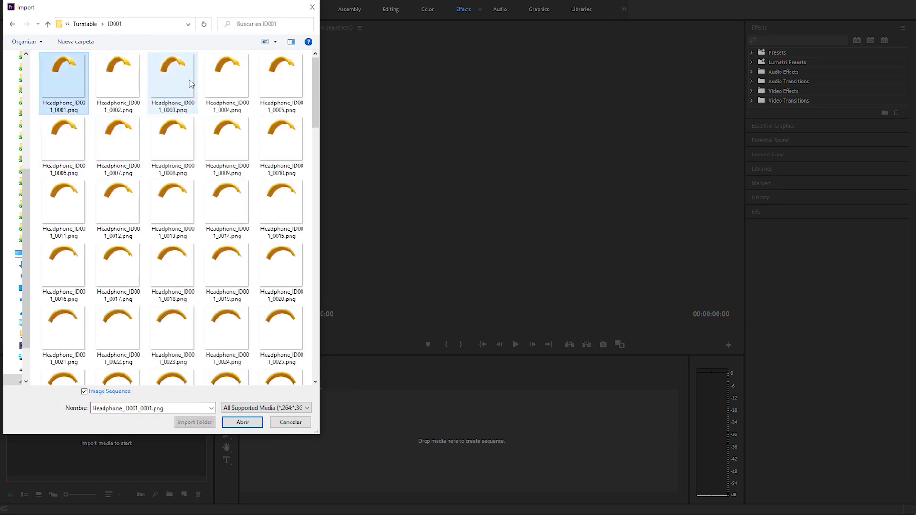
click(84, 391)
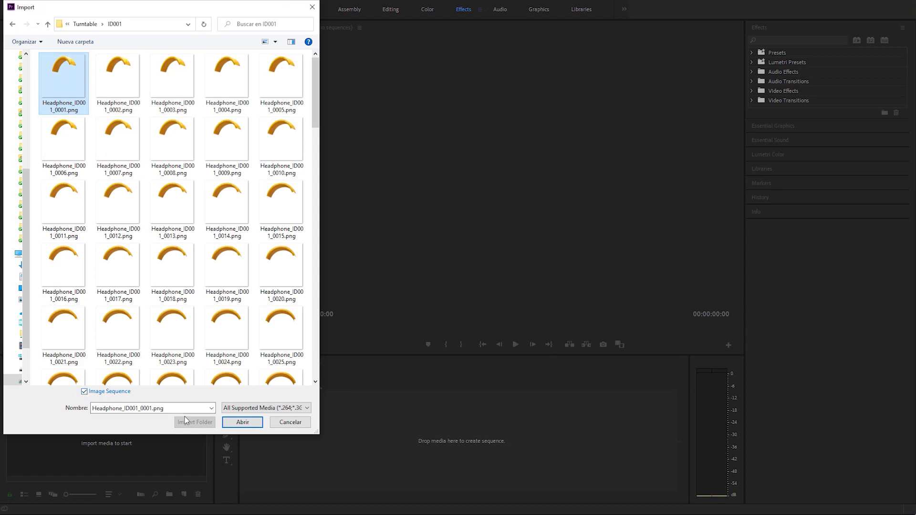
click(239, 423)
double_click(82, 451)
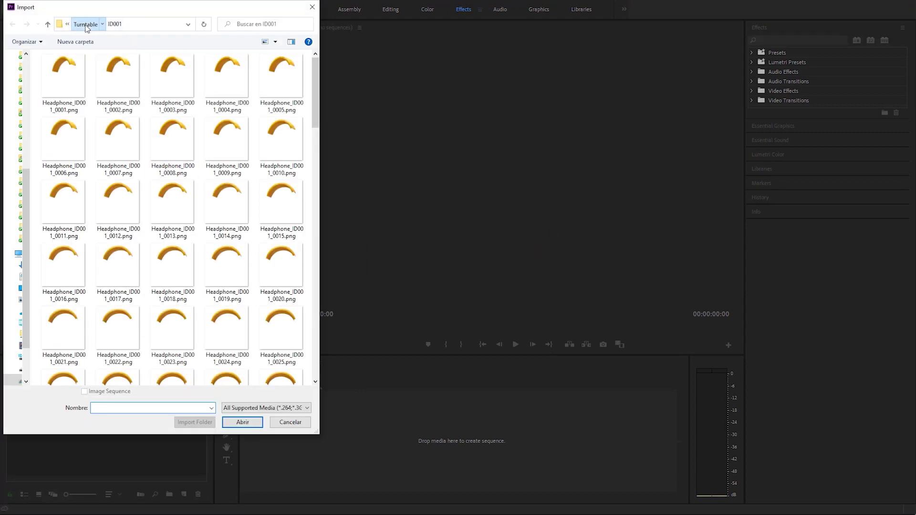
click(56, 84)
click(236, 423)
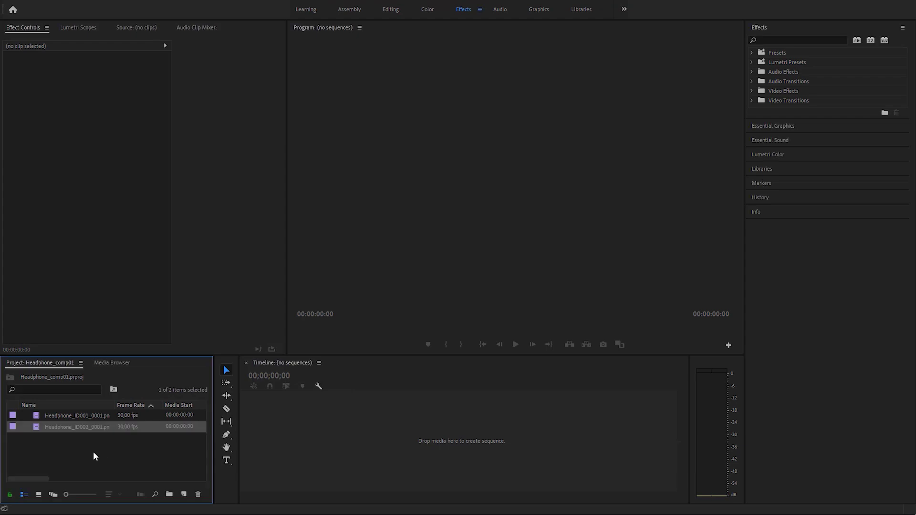
- Import the ID003 and ID004 PNG frames as image sequences
double_click(94, 454)
click(85, 24)
double_click(52, 84)
click(63, 76)
click(242, 422)
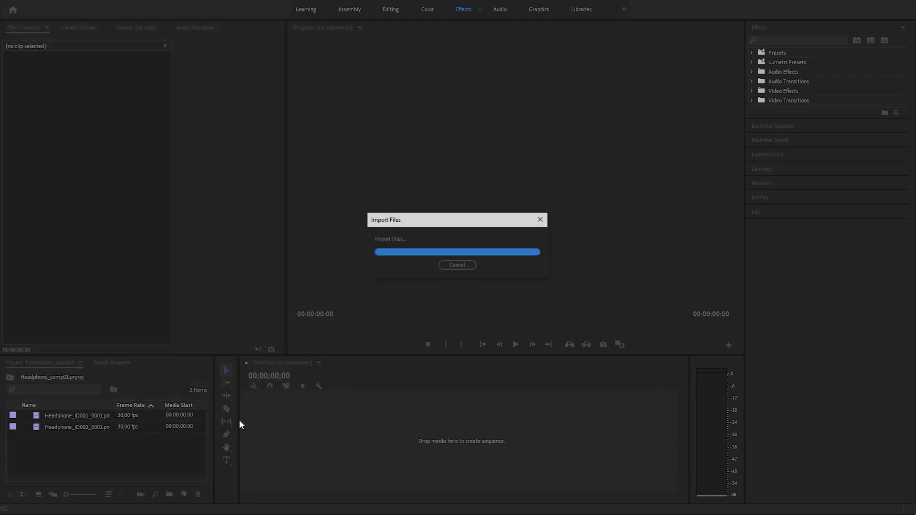
double_click(114, 459)
click(84, 24)
double_click(52, 92)
click(64, 78)
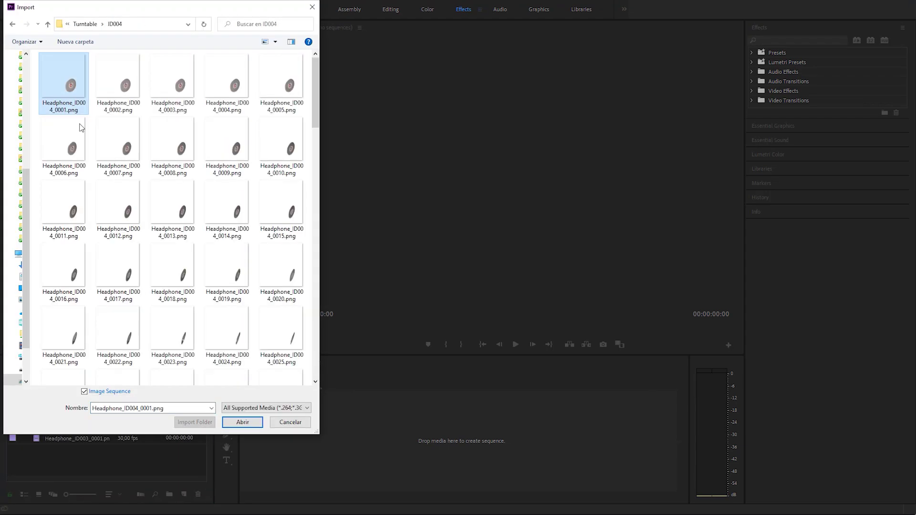
click(234, 422)
click(82, 416)
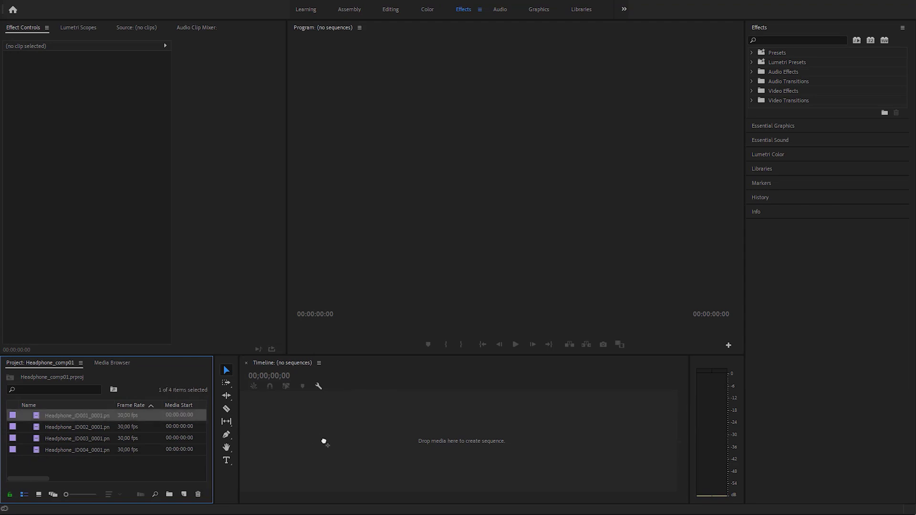
- Create a new sequence from the Headphone_ID001 frames on track V1
drag(324, 442, 323, 439)
click(85, 430)
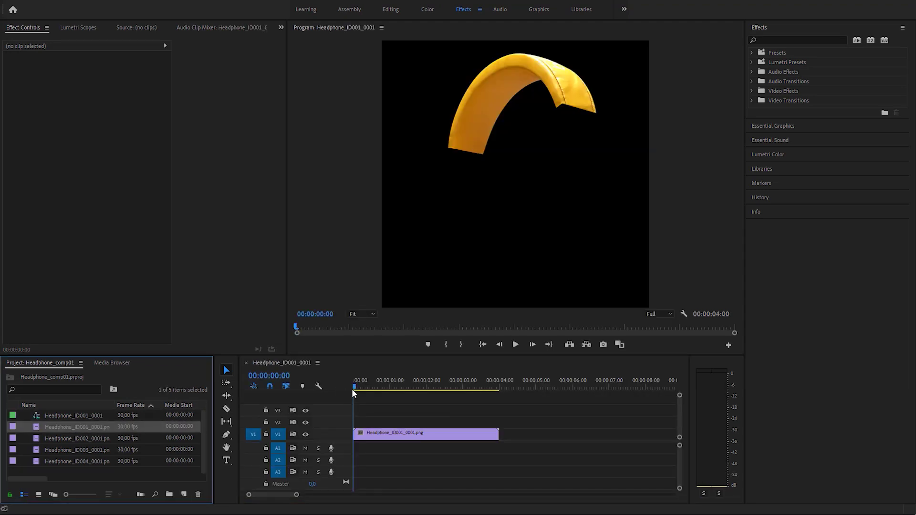
mouse_move(353, 392)
mouse_down()
mouse_move(394, 385)
mouse_move(354, 389)
mouse_up()
- Stack the ID002, ID003 and ID004 sequences on tracks V2, V3 and V4
click(80, 440)
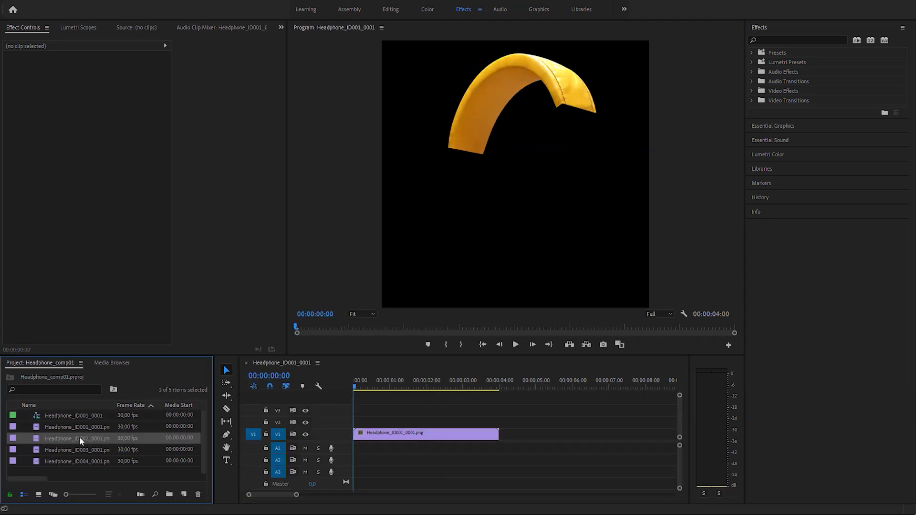
drag(80, 439, 376, 421)
drag(358, 385, 364, 390)
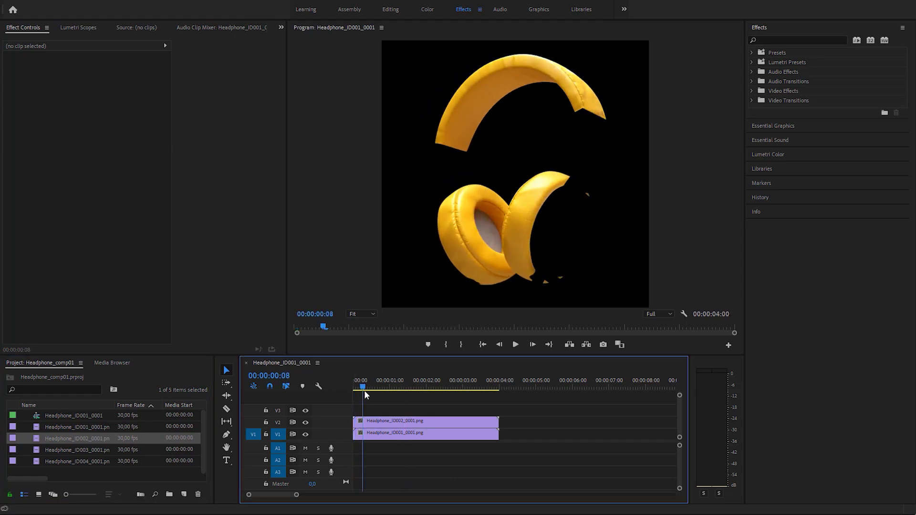
drag(81, 452, 366, 409)
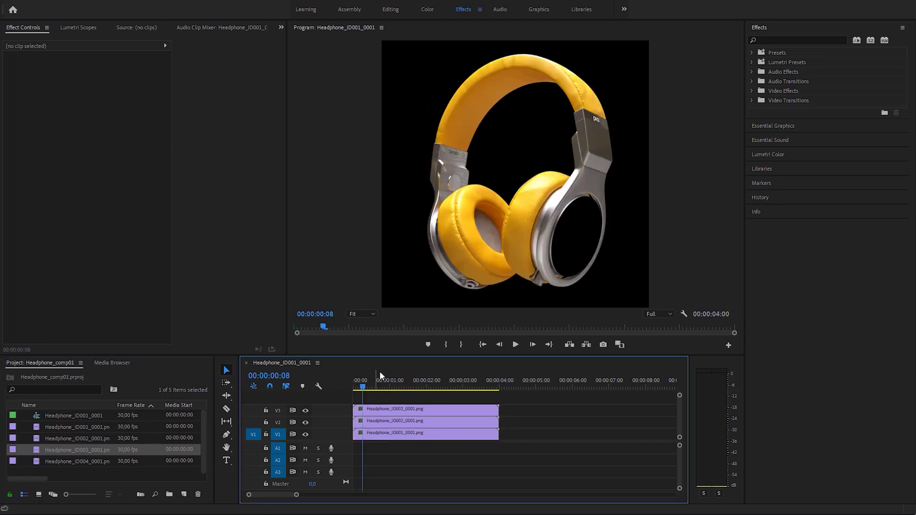
drag(85, 459, 419, 406)
- Preview the composite with the V2 ear-cushion layer hidden, then return to the first frame
key(Home)
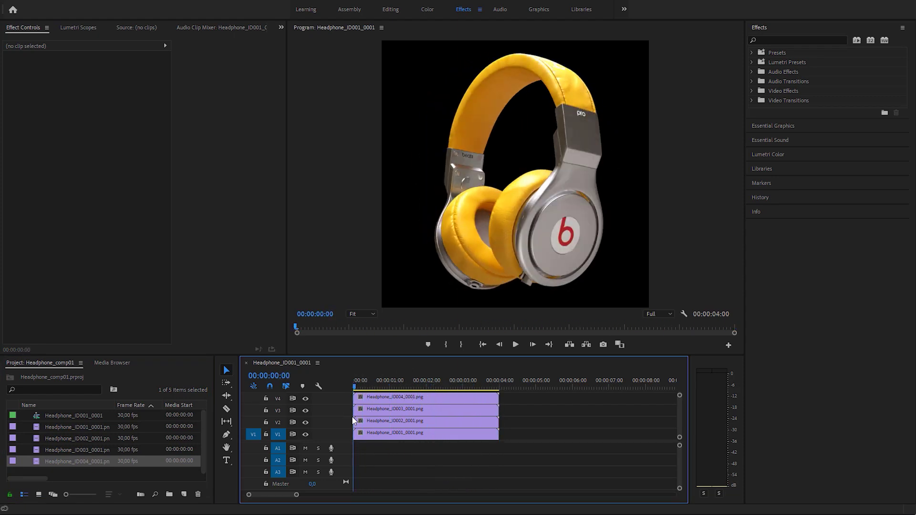
click(305, 422)
drag(362, 389, 419, 390)
key(Home)
- Unhide the V2 ear-cushion clip, apply Color Balance (HLS) at Hue -22°, and preview the orange cushions
click(305, 422)
click(750, 91)
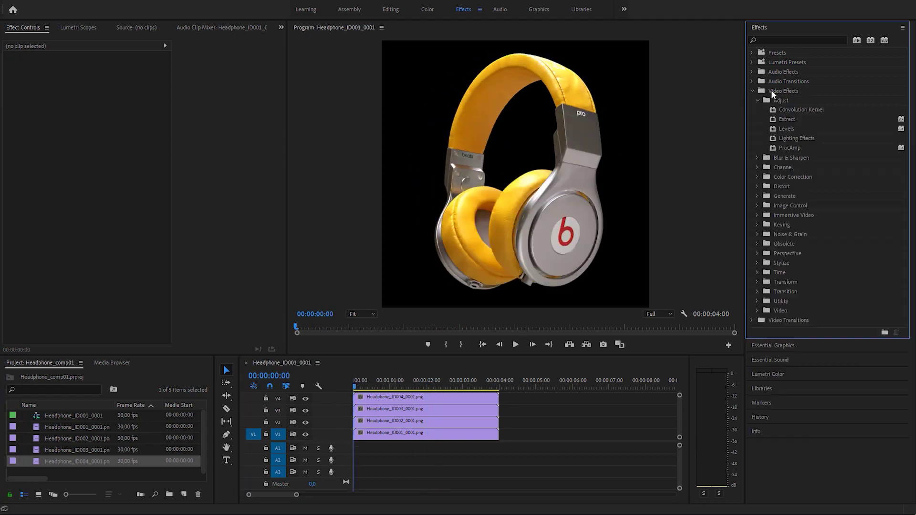
click(757, 176)
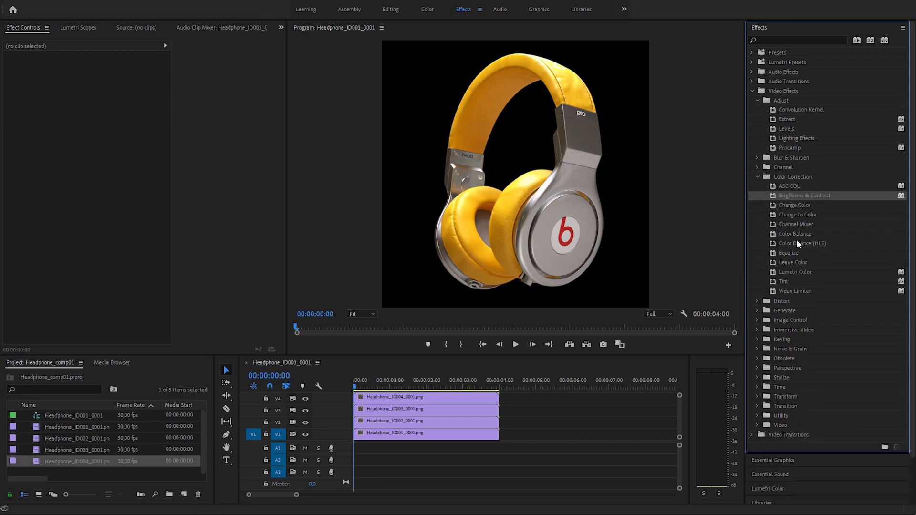
drag(450, 421, 450, 422)
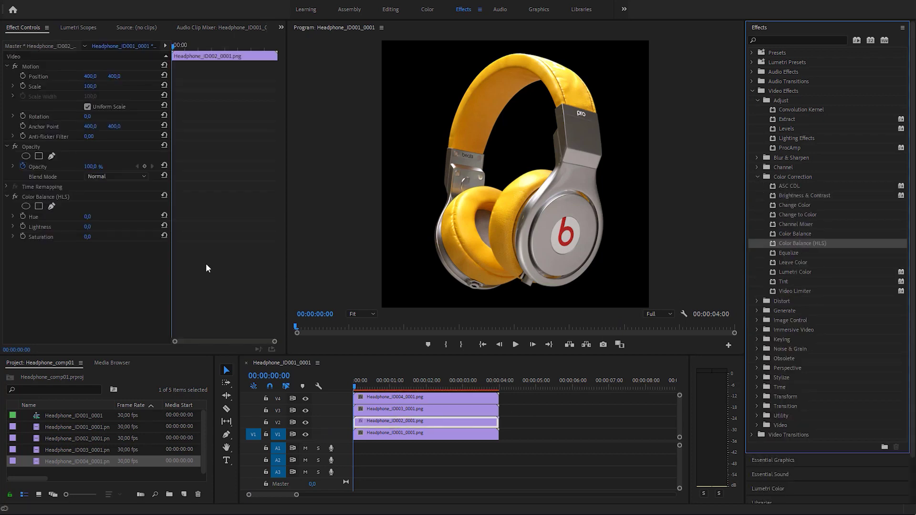
drag(87, 217, 75, 217)
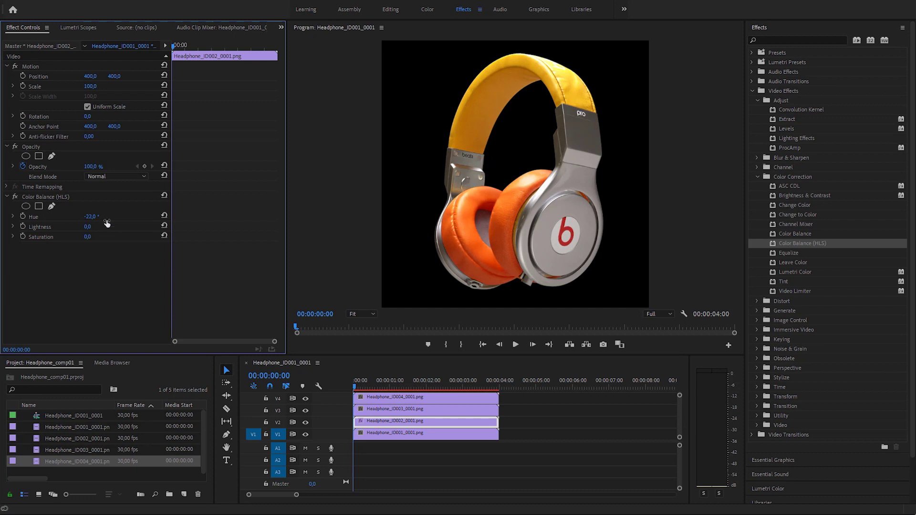
mouse_move(355, 387)
mouse_down()
mouse_move(441, 391)
mouse_move(352, 401)
mouse_up()
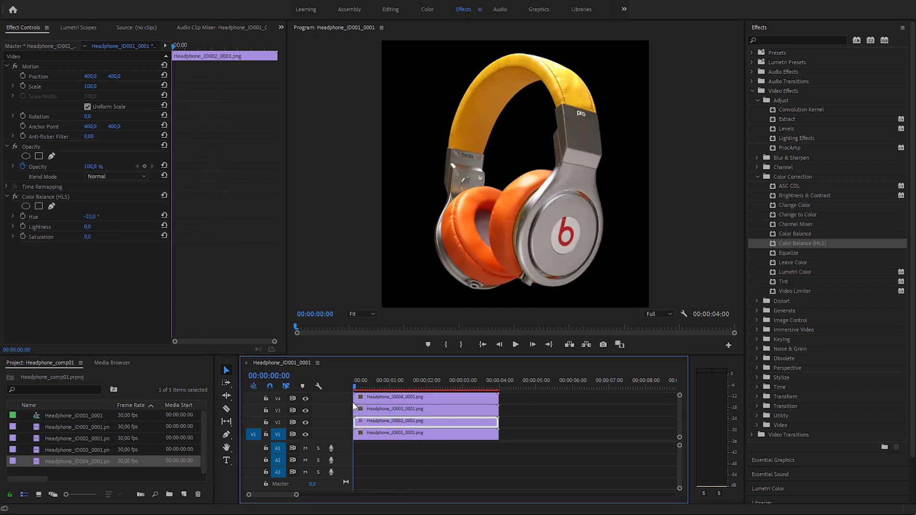